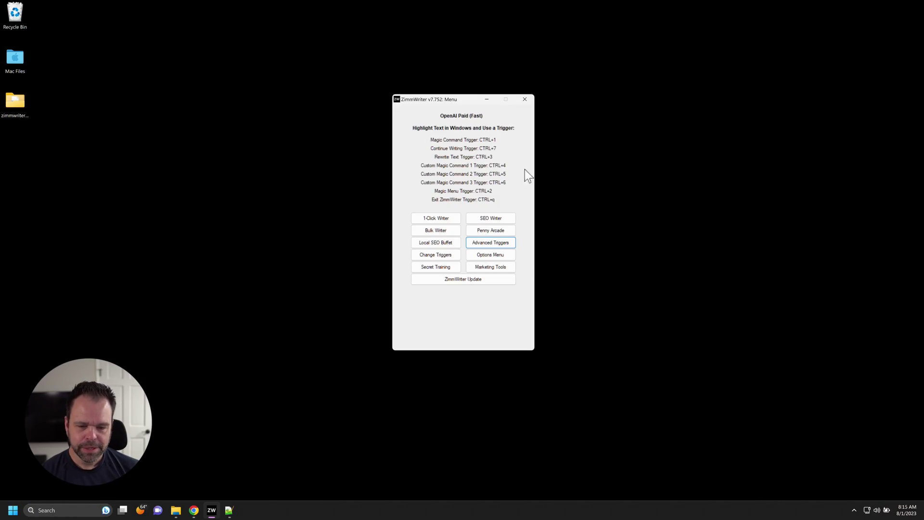
- Open ZimmWriter's Advanced Triggers settings and preview the Rewrite, FB Post, Tweet and LinkedIn commands
left_click(501, 244)
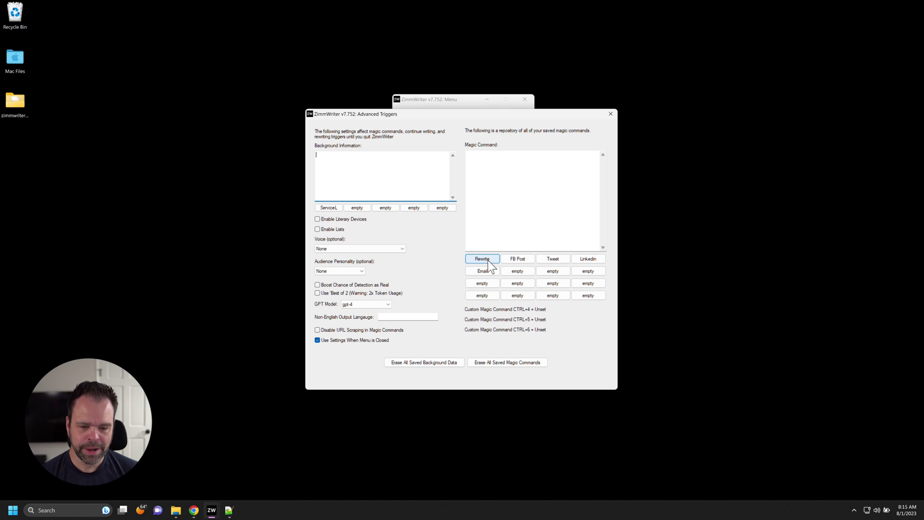
mouse_move(436, 114)
left_mouse_down()
mouse_move(750, 108)
mouse_move(727, 115)
mouse_move(438, 103)
left_mouse_up()
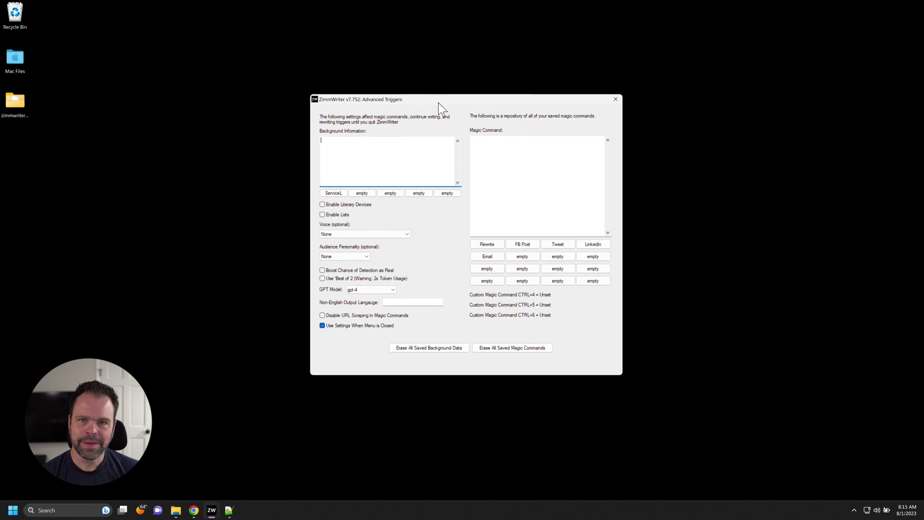
left_click(488, 243)
left_click(523, 244)
left_click(559, 245)
left_click(589, 246)
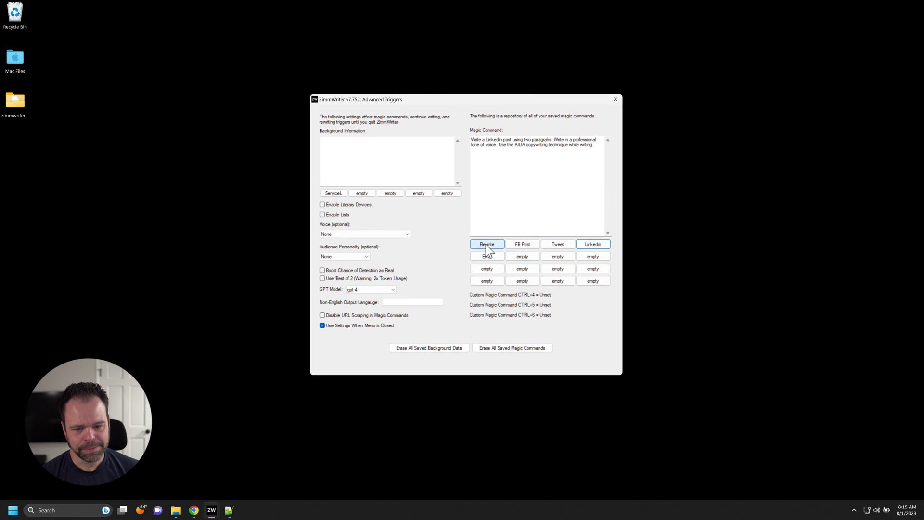
- Recheck the Rewrite, FB Post, Tweet and LinkedIn commands, then view the Email command
left_click(486, 245)
left_click(523, 244)
left_click(558, 243)
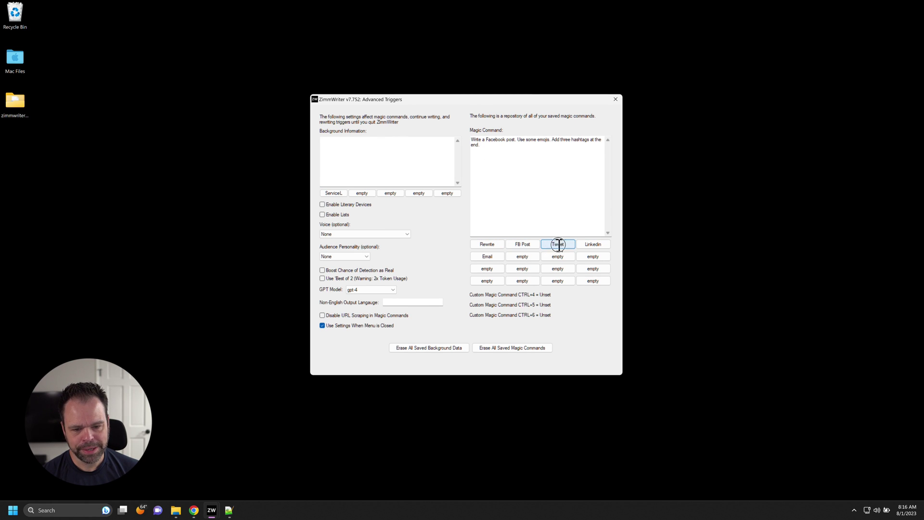
left_click(593, 245)
left_click(489, 257)
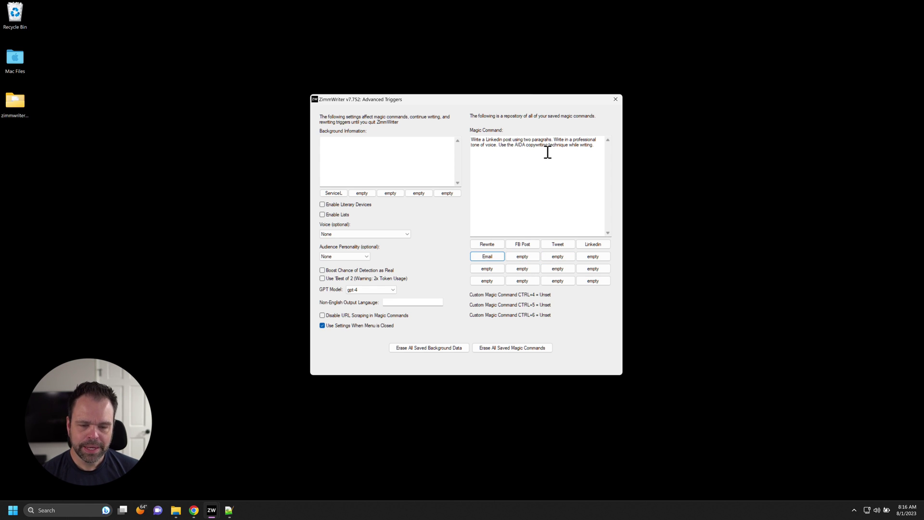
- Close the Advanced Triggers settings, minimize ZimmWriter and restore Chrome with the Facebook draft
left_click(615, 100)
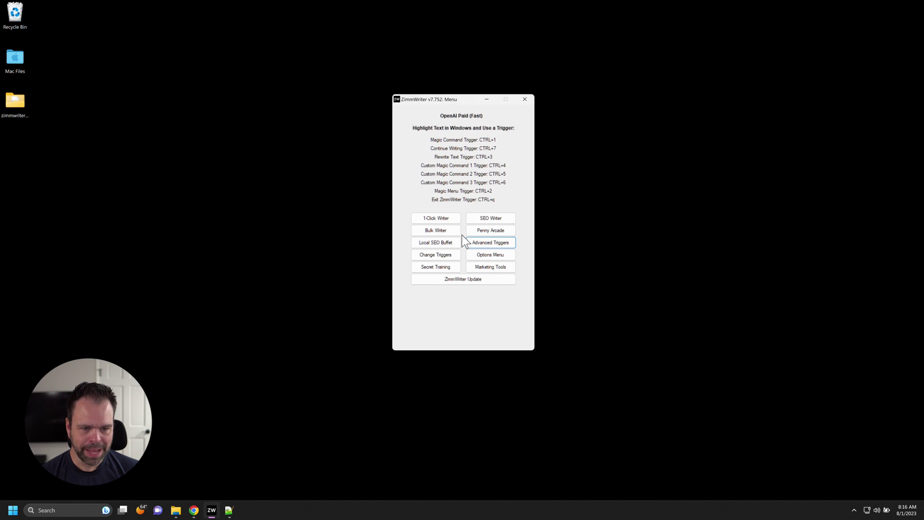
left_click(491, 98)
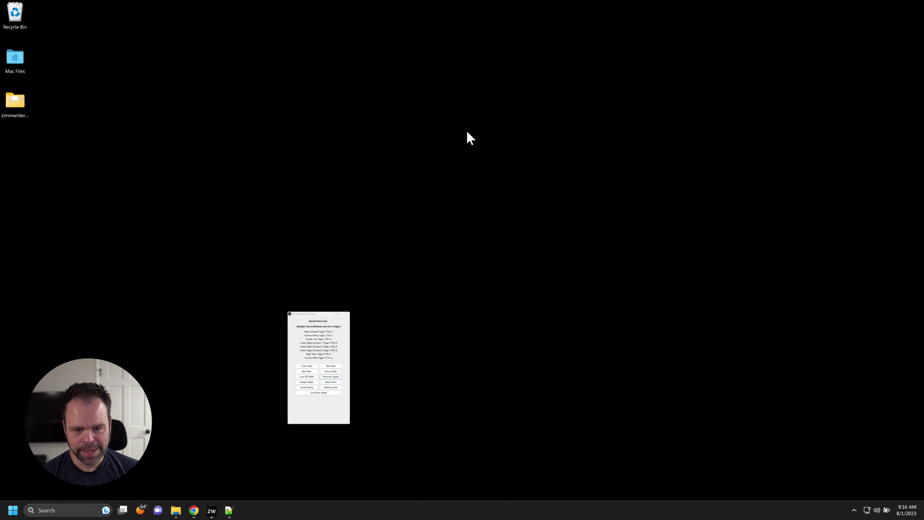
left_click(195, 514)
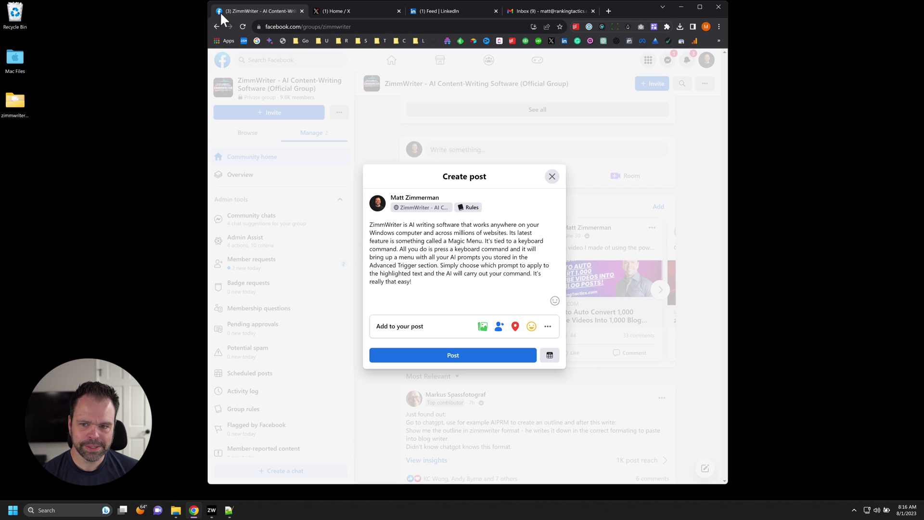
- Select the post text, review the X, LinkedIn and Gmail drafts, then return to Facebook
left_click_drag(414, 282, 381, 226)
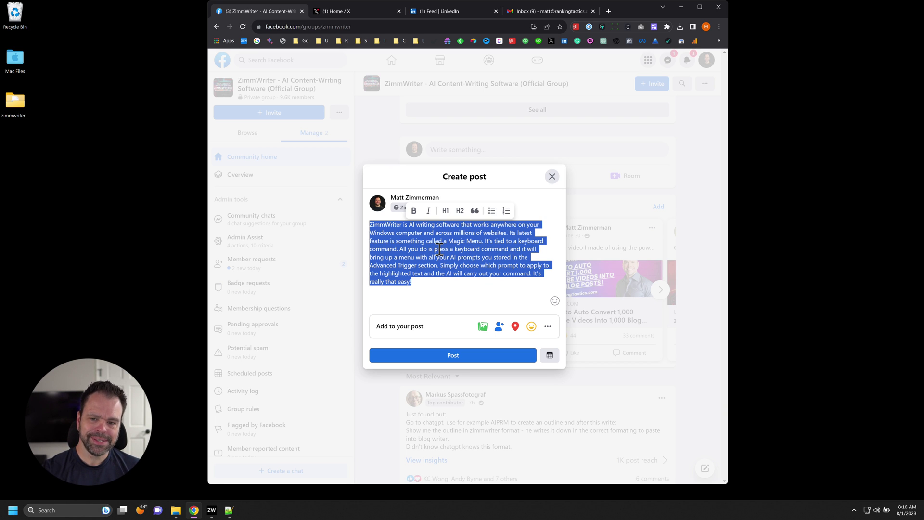
left_click(369, 11)
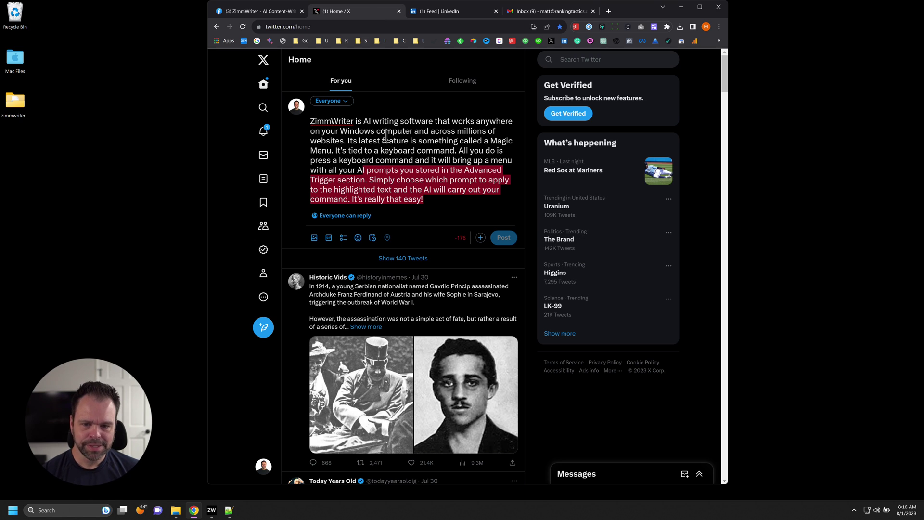
left_click(441, 7)
left_click(525, 12)
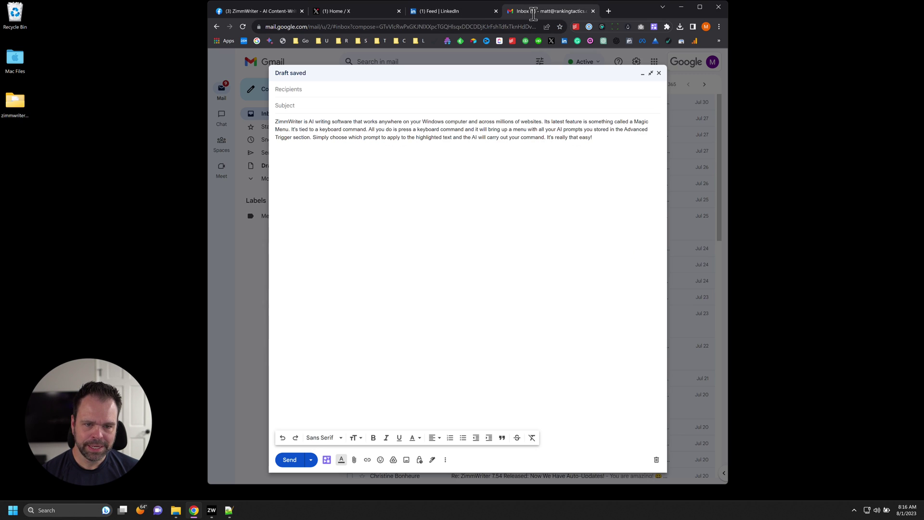
left_click(282, 11)
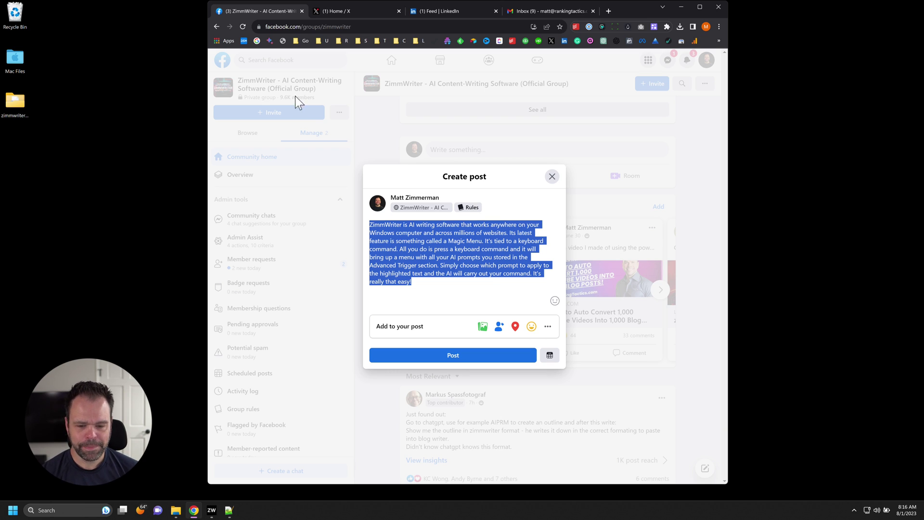
- Rewrite the selected Facebook group post text with ZimmWriter's FB Post magic command
left_click_drag(428, 285, 380, 226)
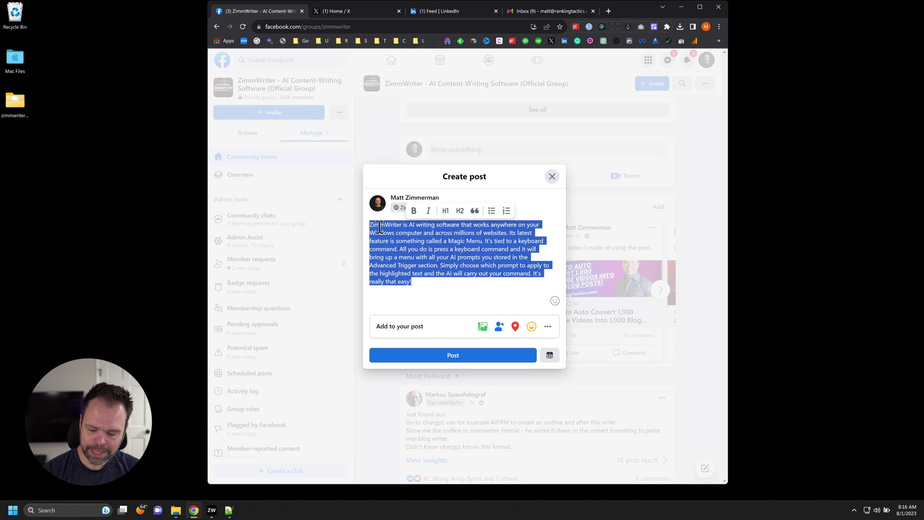
key("ctrl+alt+m")
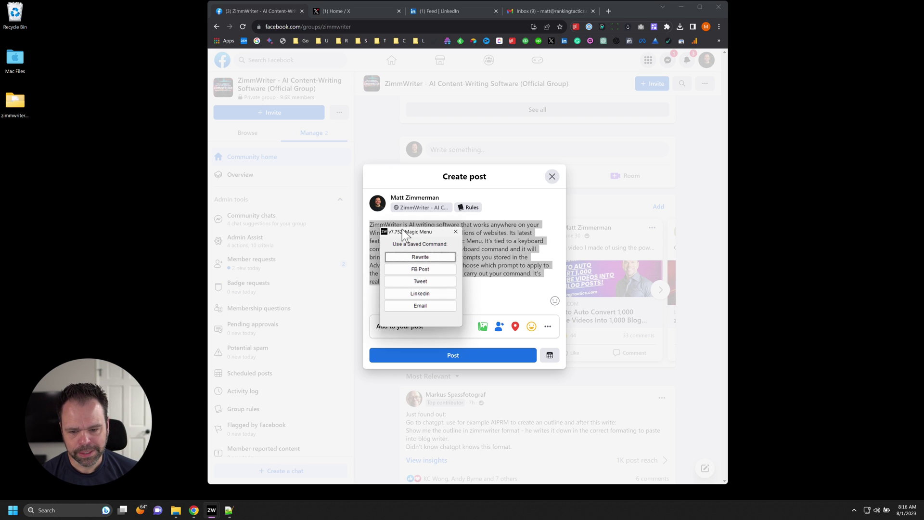
left_click_drag(417, 223, 589, 188)
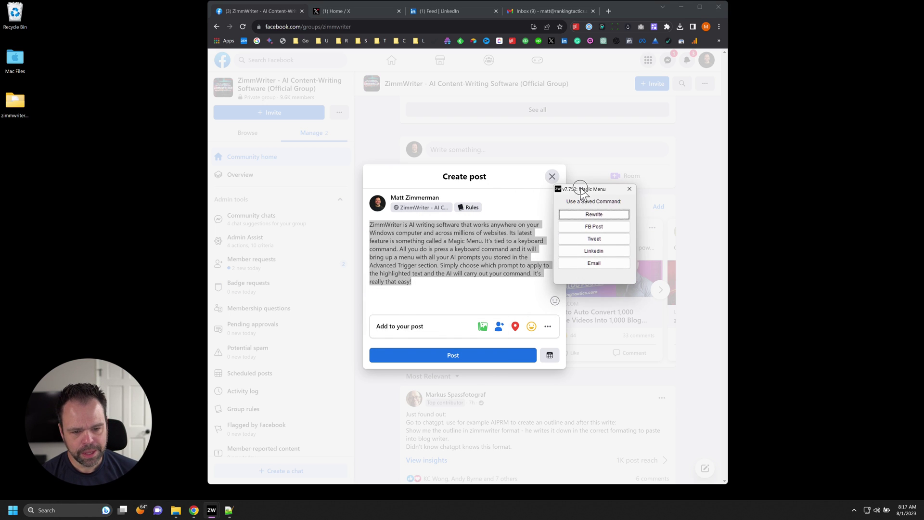
left_click(601, 227)
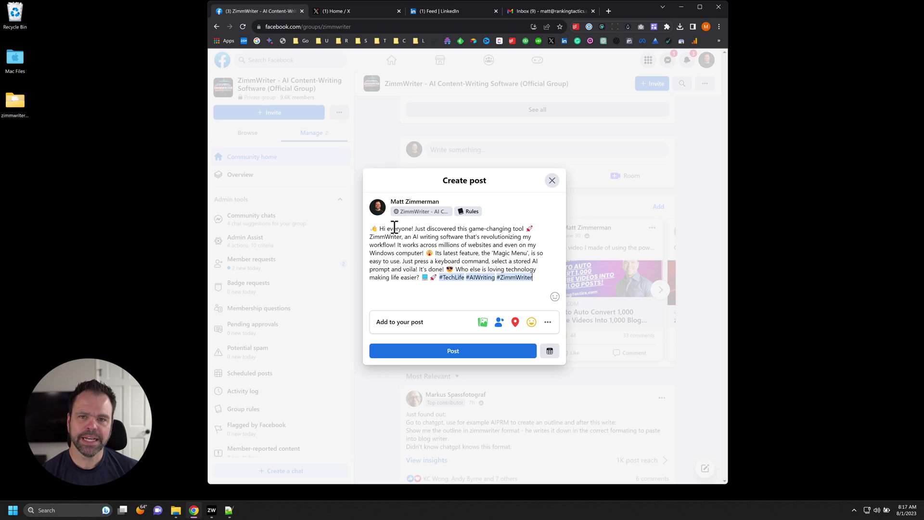
- On X, select the drafted promo paragraph and apply ZimmWriter's Tweet magic command
left_click(332, 10)
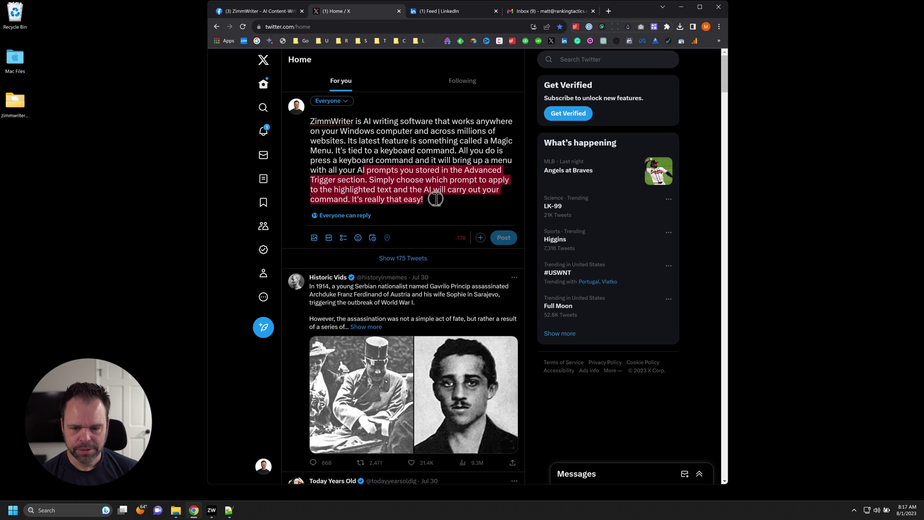
left_click_drag(424, 200, 301, 111)
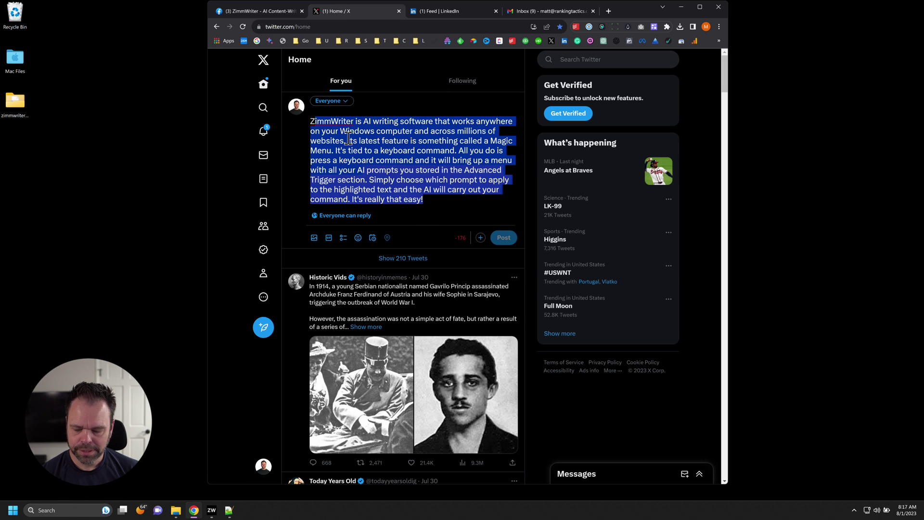
key("ctrl+alt+m")
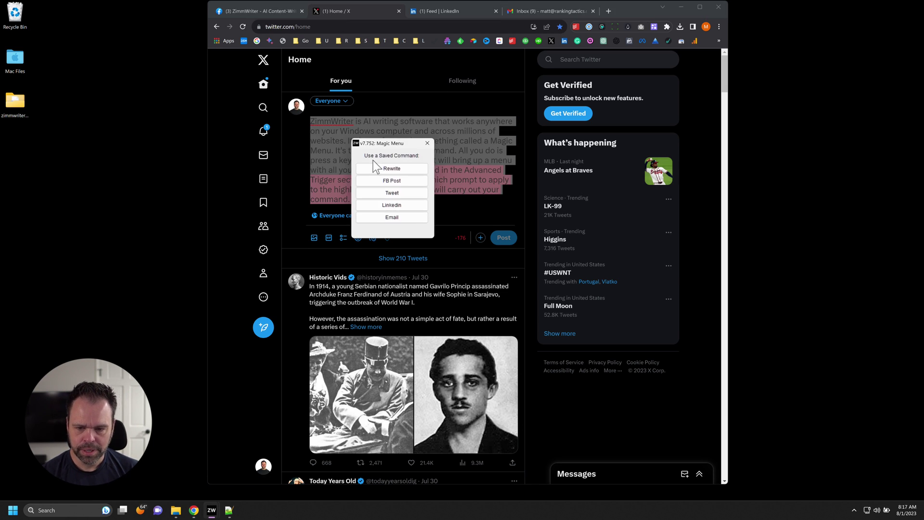
left_click(412, 190)
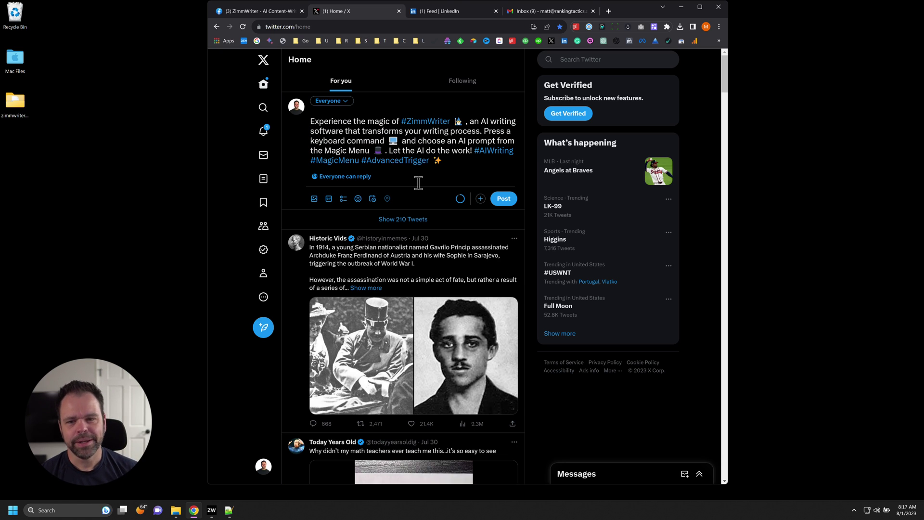
- In the LinkedIn post composer, select all the text and run ZimmWriter's Linkedin command
left_click(452, 7)
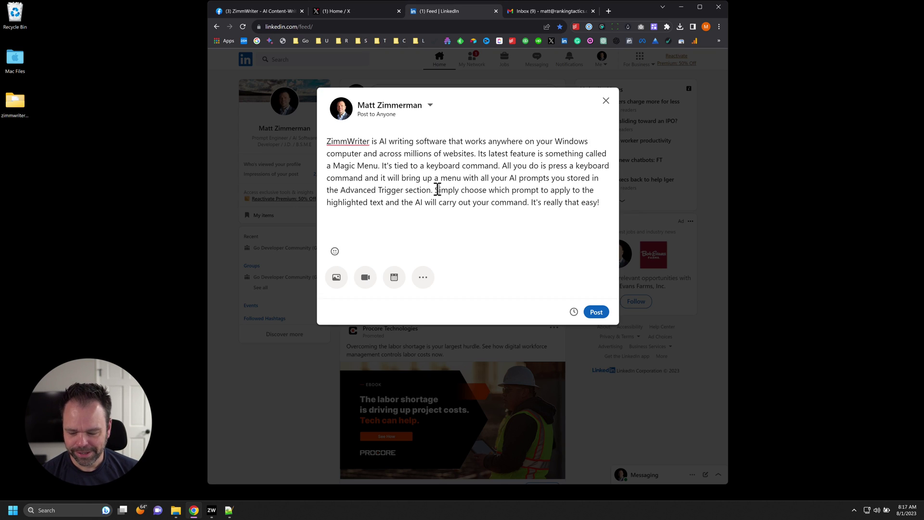
key("ctrl+a")
key("ctrl+alt+m")
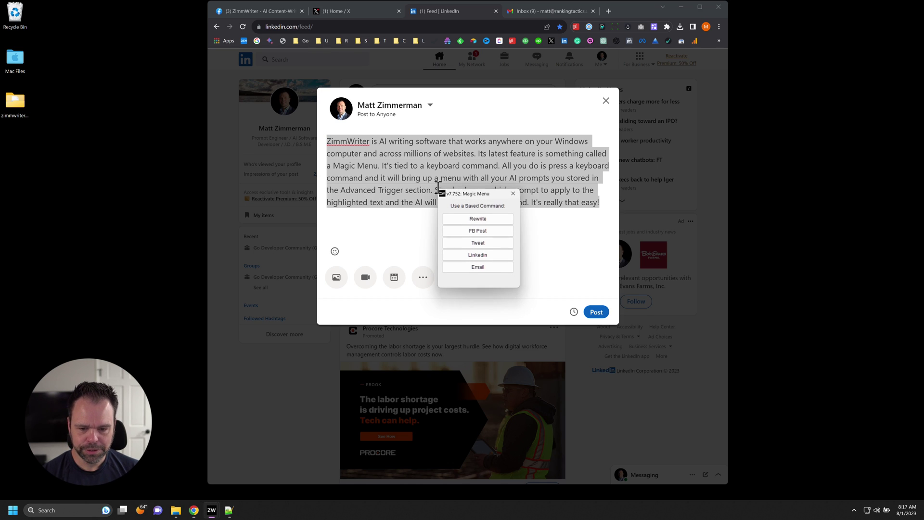
left_click(479, 255)
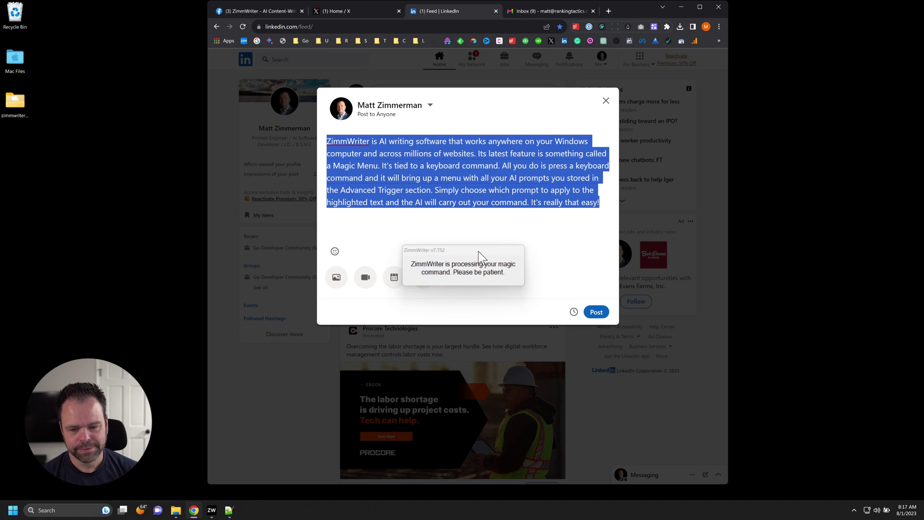
- In the Gmail compose body, select all the promo text and run ZimmWriter's Email command
left_click(521, 11)
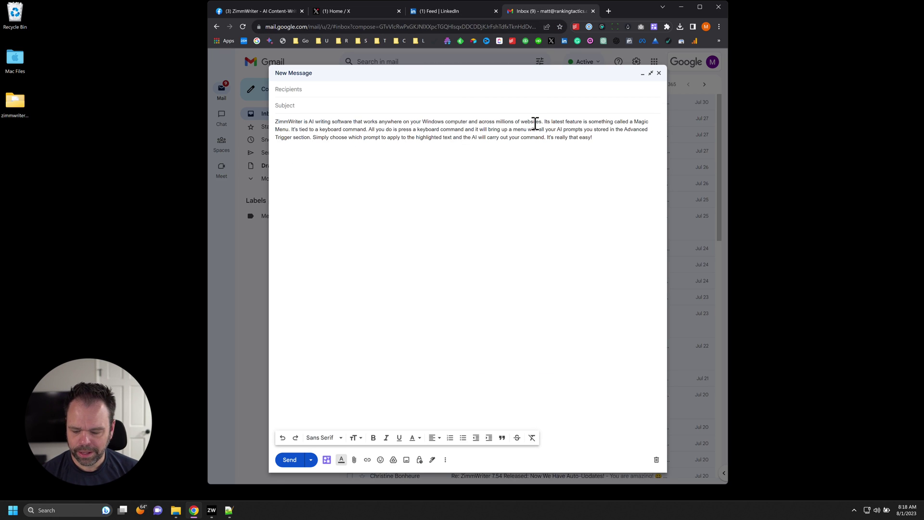
key("ctrl+a")
key("ctrl+alt+m")
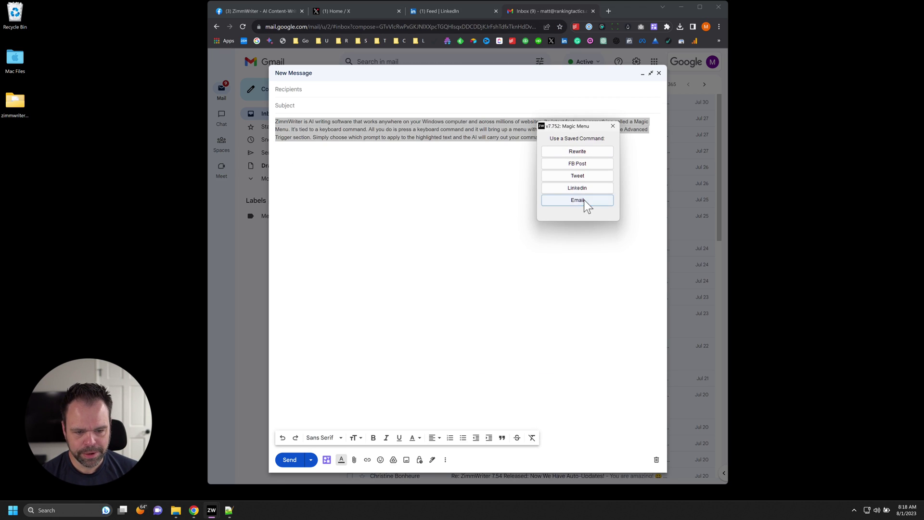
left_click(585, 199)
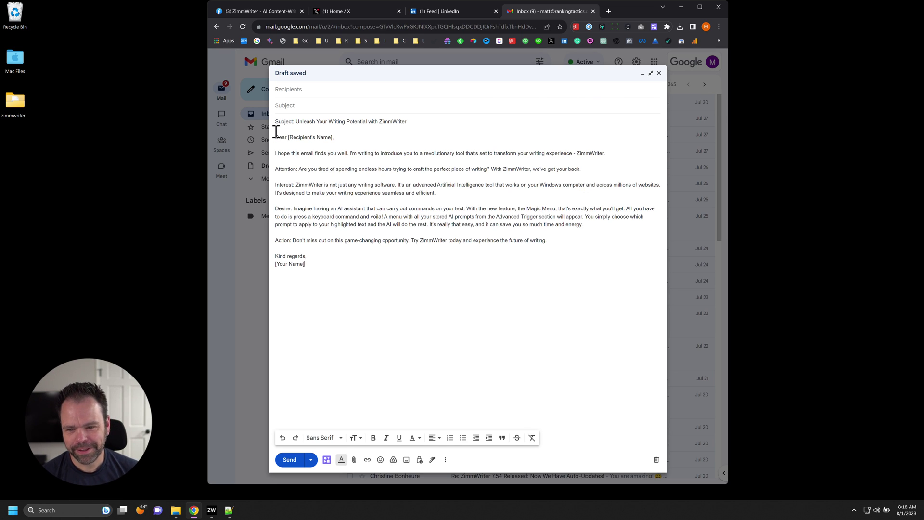
- Reopen ZimmWriter, look over and close Advanced Triggers, then open the ZimmWriter Help page
left_click(212, 510)
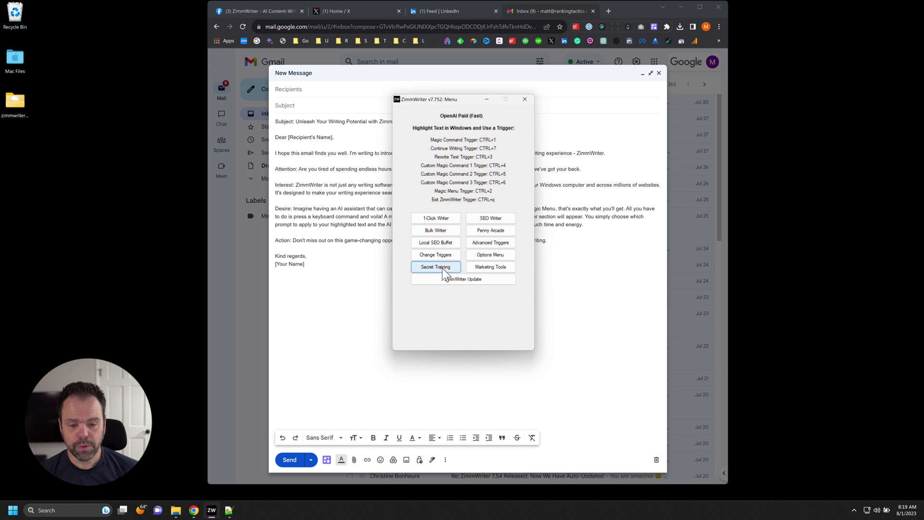
left_click(503, 243)
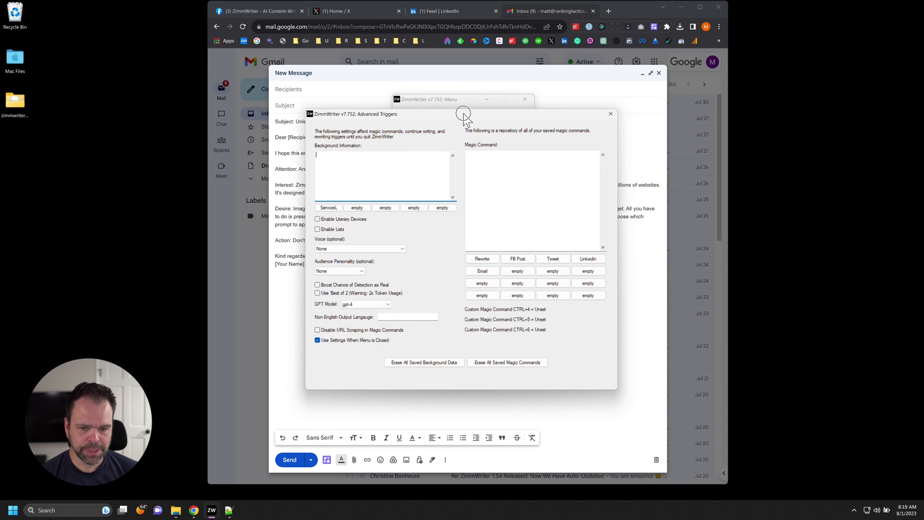
left_click_drag(463, 115, 693, 100)
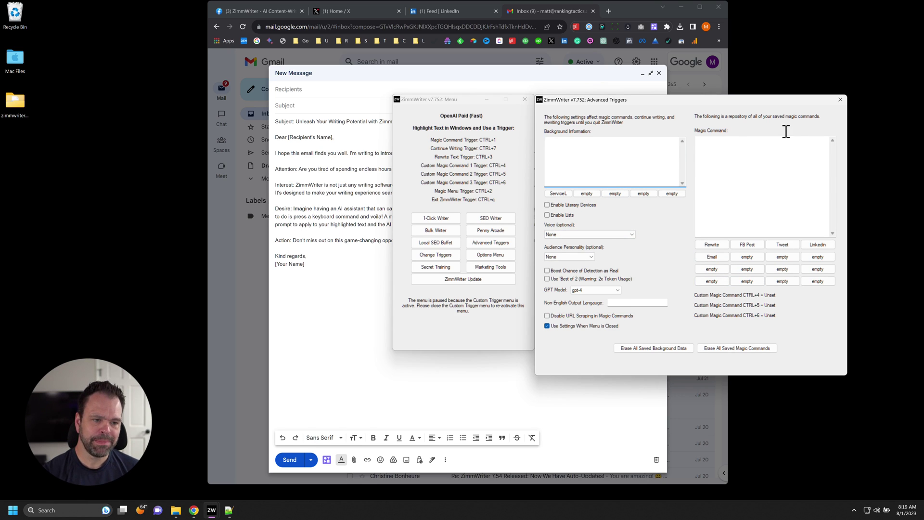
left_click(841, 100)
left_click(439, 267)
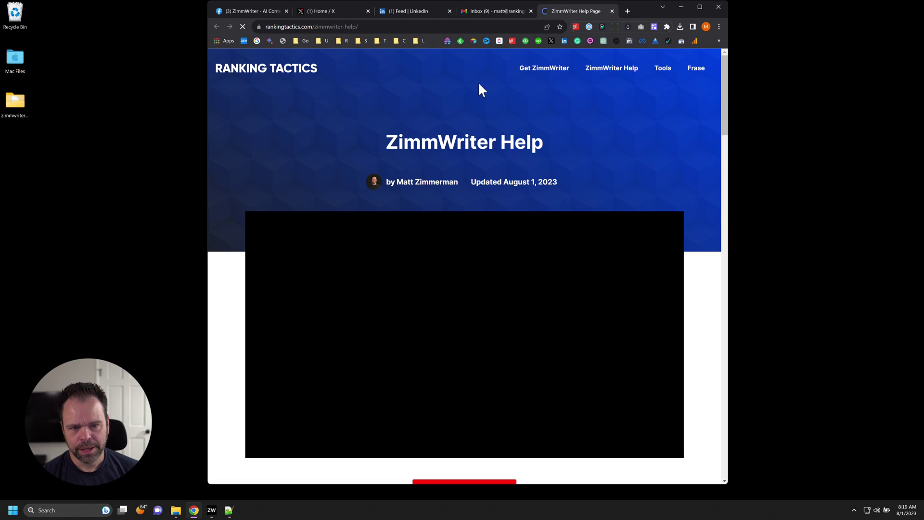
- Open the Keyboard Triggers exhaustive guide and scroll down to its Advanced Triggers section
scroll(478, 244, "down", 10)
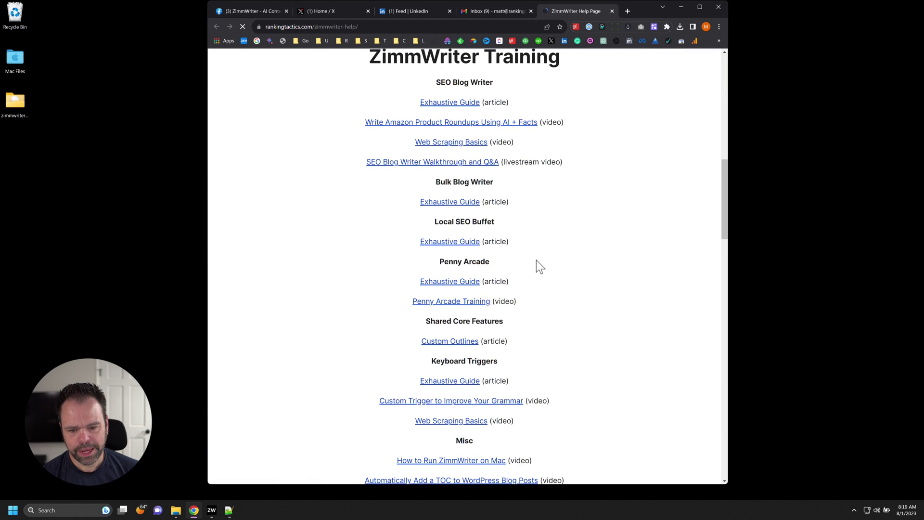
scroll(536, 260, "down", 2)
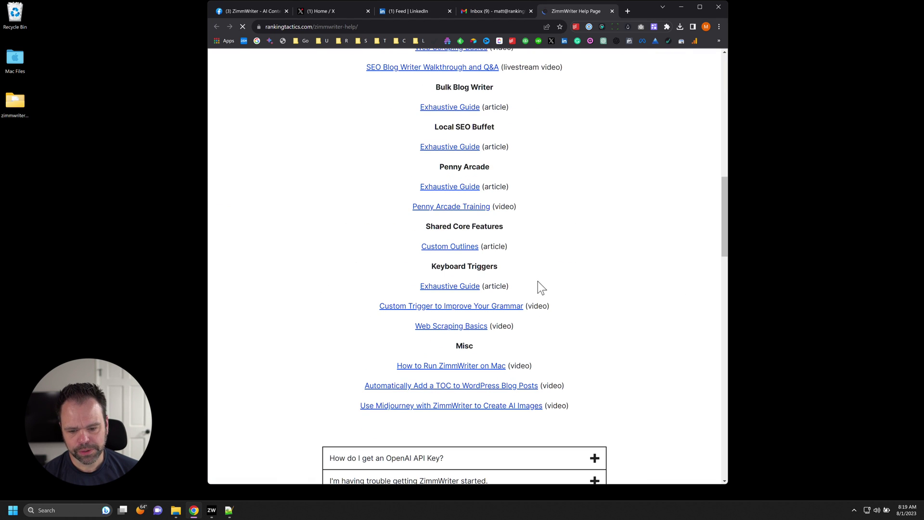
left_click(452, 287)
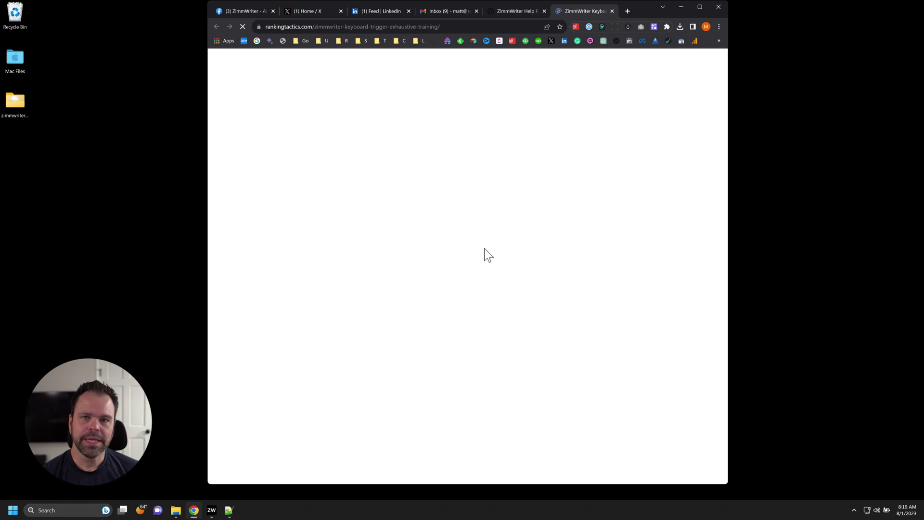
scroll(501, 284, "down", 5)
scroll(501, 294, "down", 20)
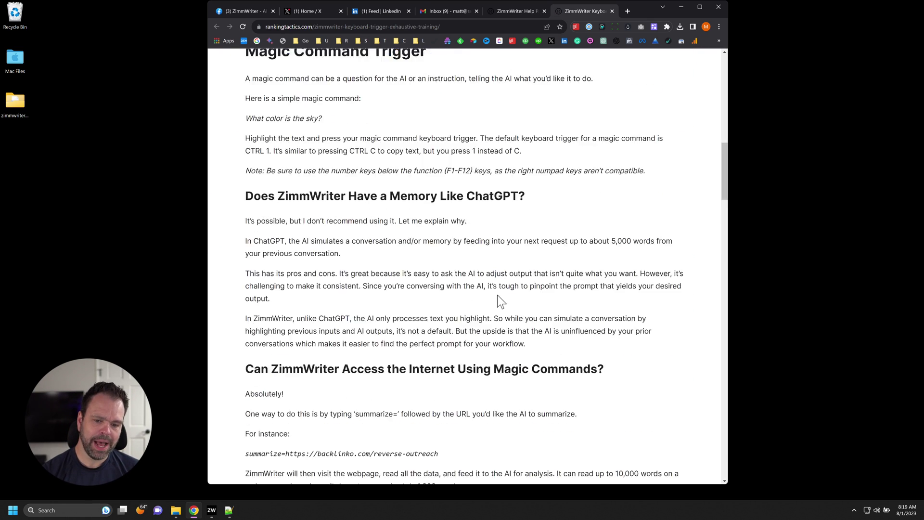